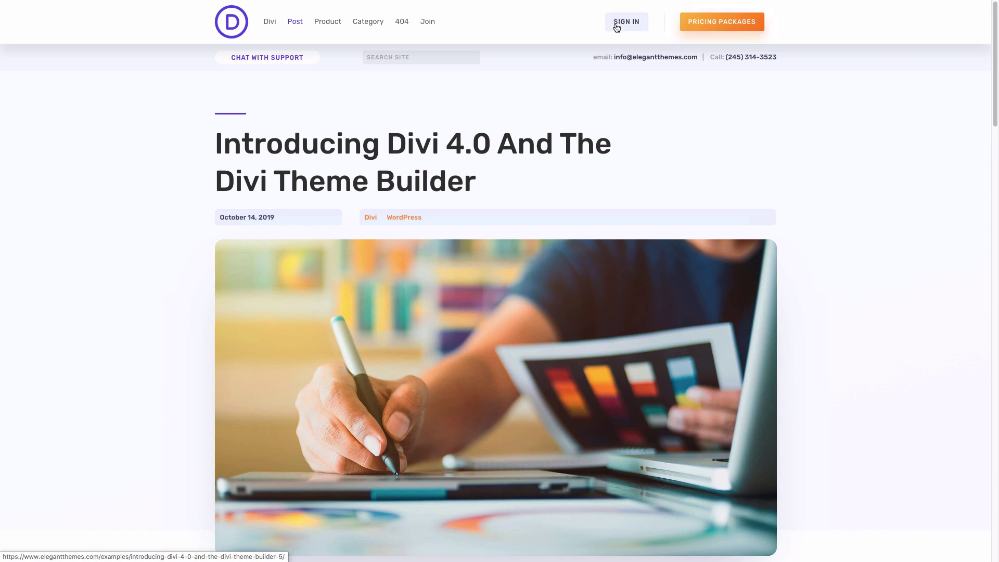
# - Browse the demo's post, product and category pages and the 404 page, ending on the Pack 5 blog post
pyautogui.click(462, 63)
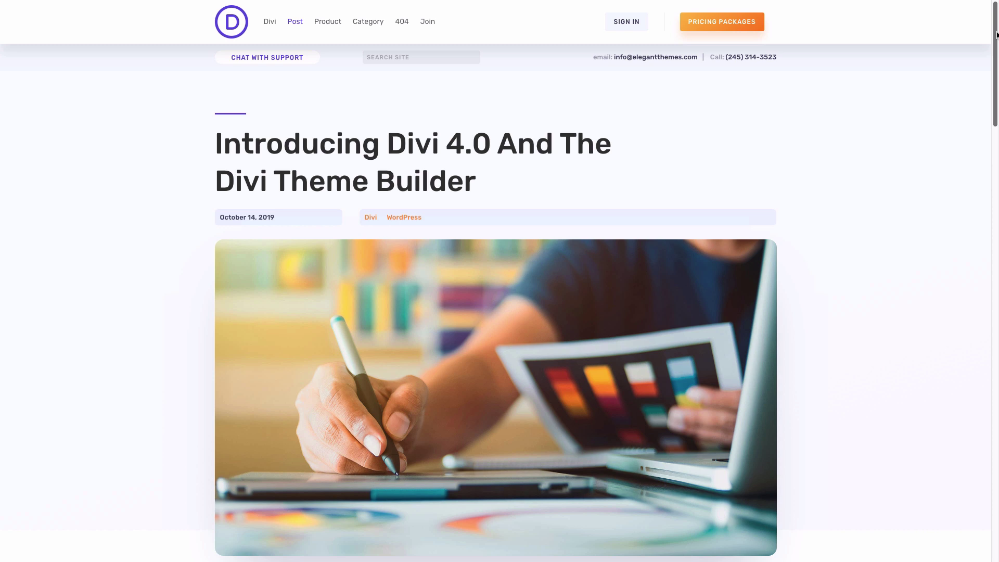
pyautogui.moveTo(995, 35); pyautogui.dragTo(998, 450)
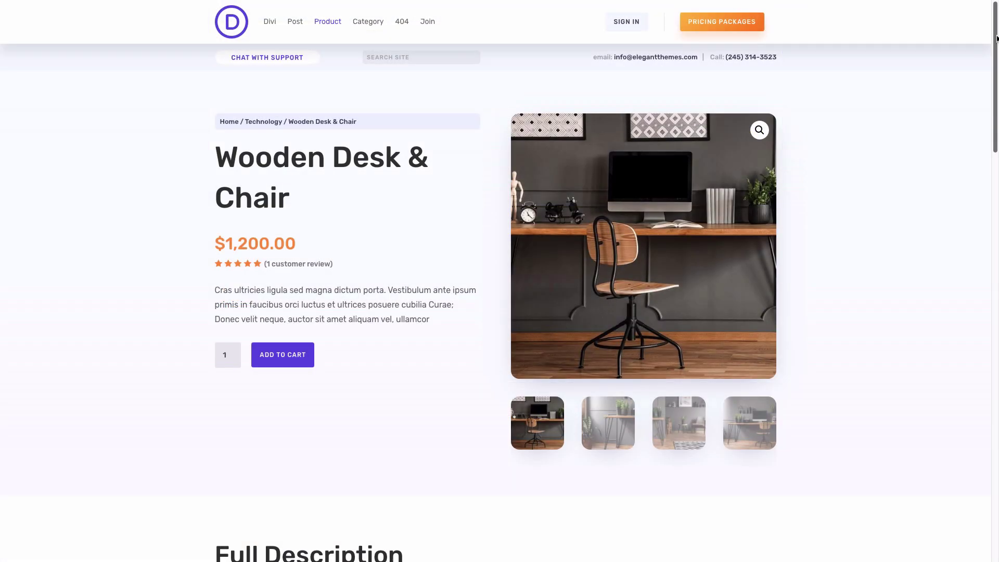
pyautogui.moveTo(998, 38); pyautogui.dragTo(996, 375)
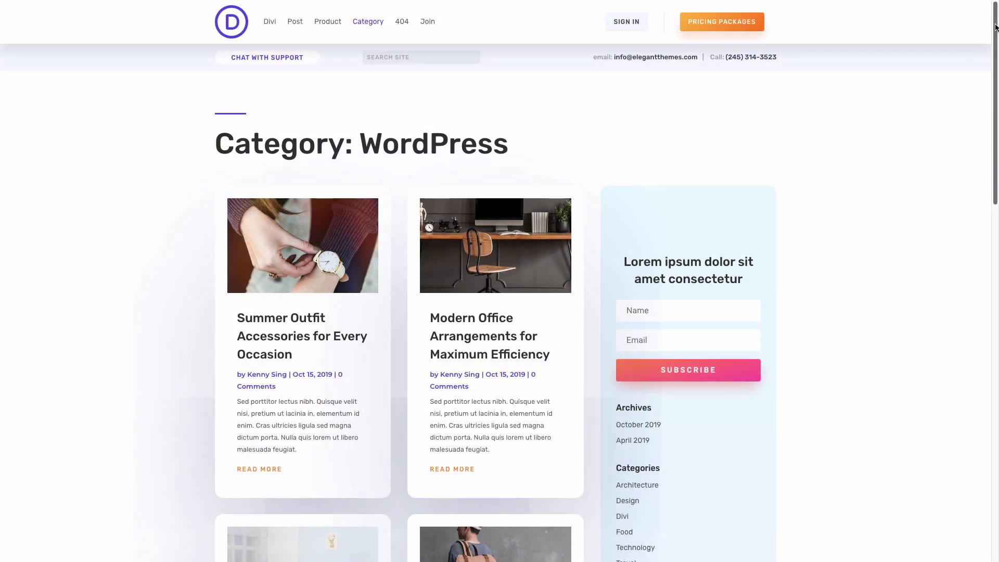
pyautogui.moveTo(996, 27); pyautogui.dragTo(992, 237)
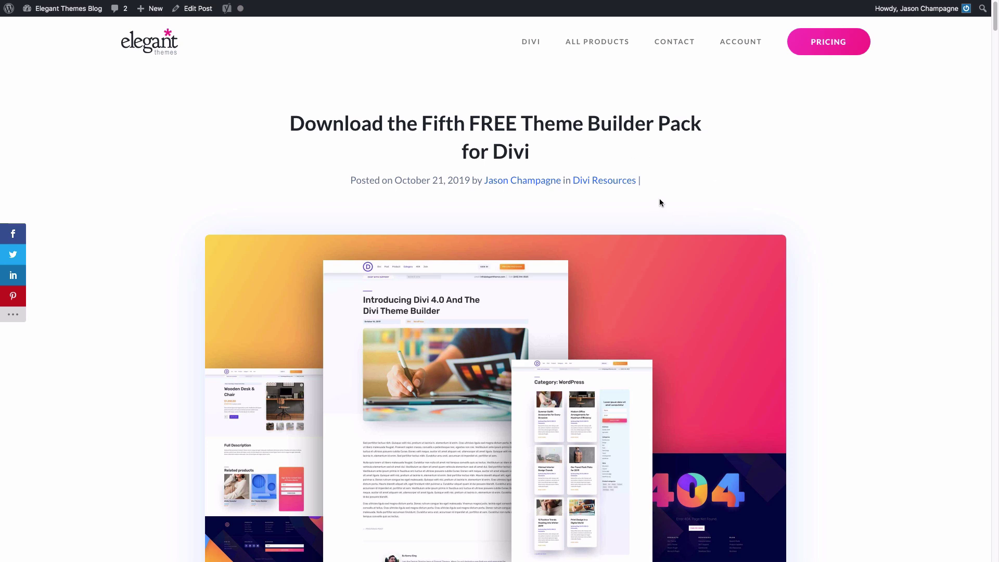
# - Enter an email address in the post's form and download divi-theme-builder-pack-5.zip
pyautogui.scroll(-15, 660, 198)
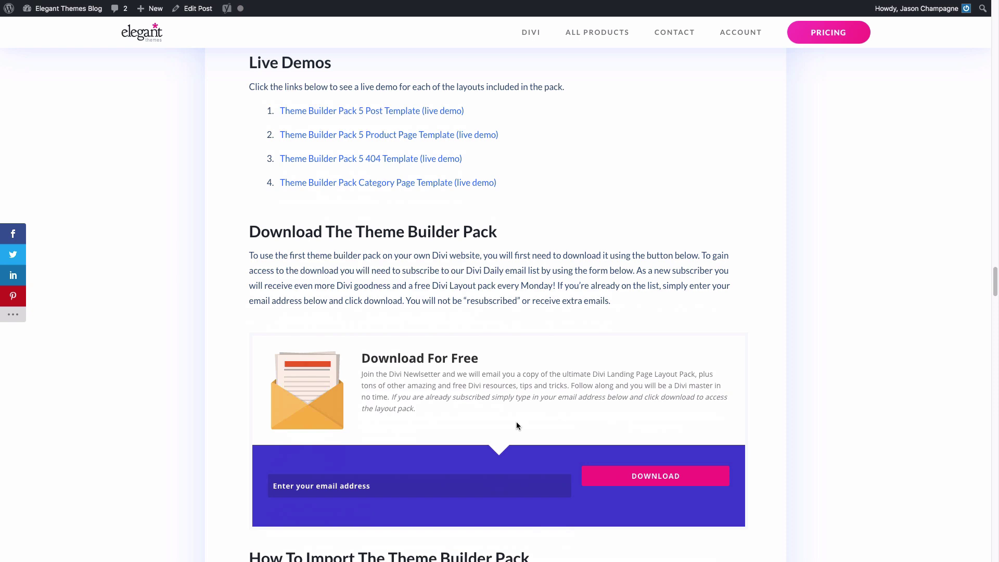
pyautogui.click(622, 475)
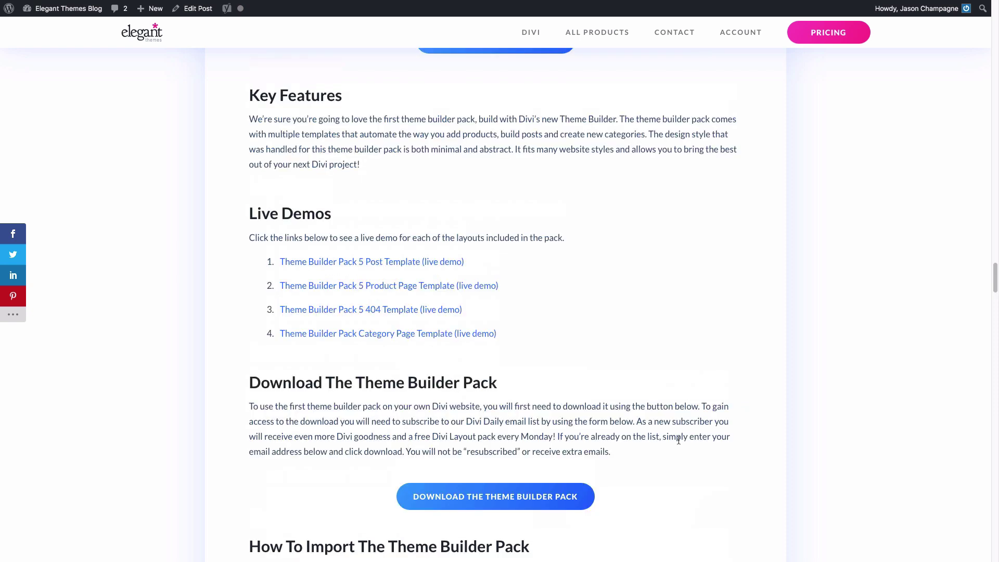
pyautogui.click(499, 500)
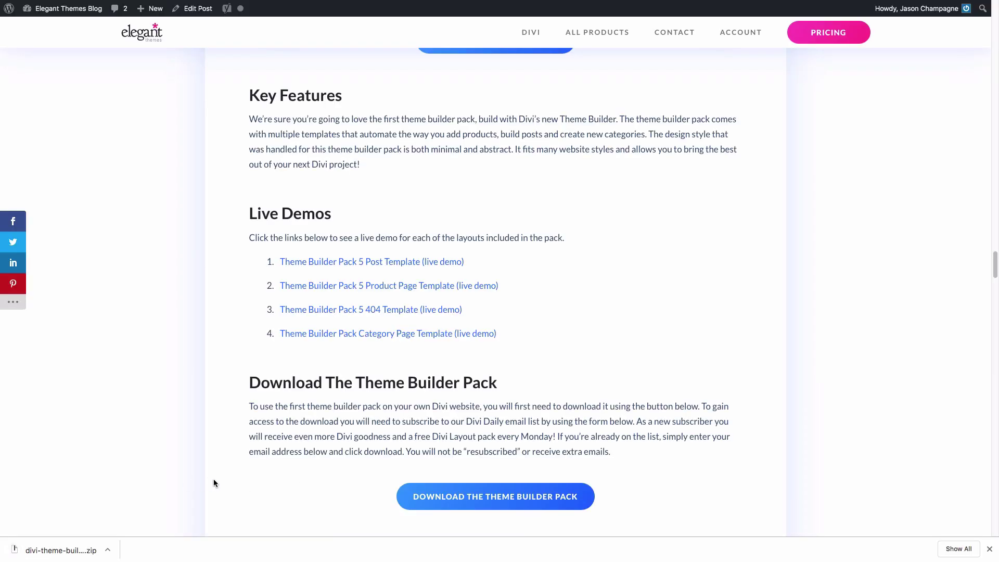
# - Extract divi-theme-builder-pack-5.zip to reveal its six JSON template files
pyautogui.click(79, 550)
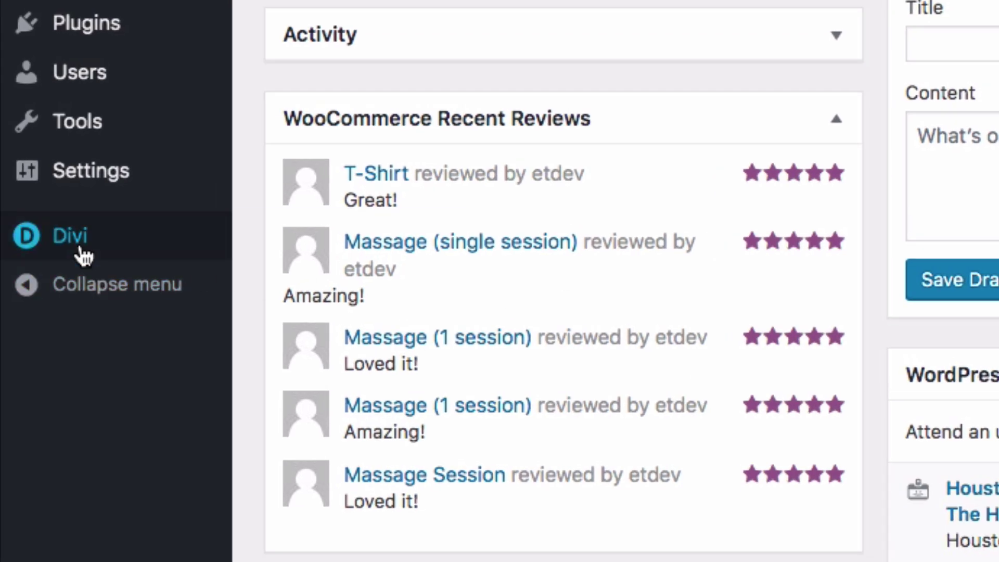
# - Go to Divi > Theme Builder from the WordPress admin sidebar
pyautogui.moveTo(24, 325)
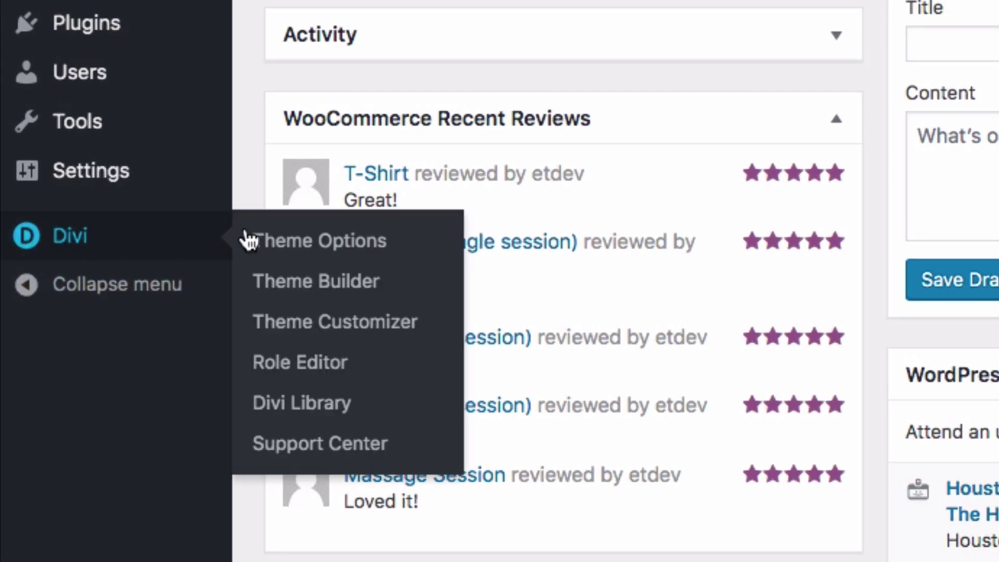
pyautogui.click(292, 291)
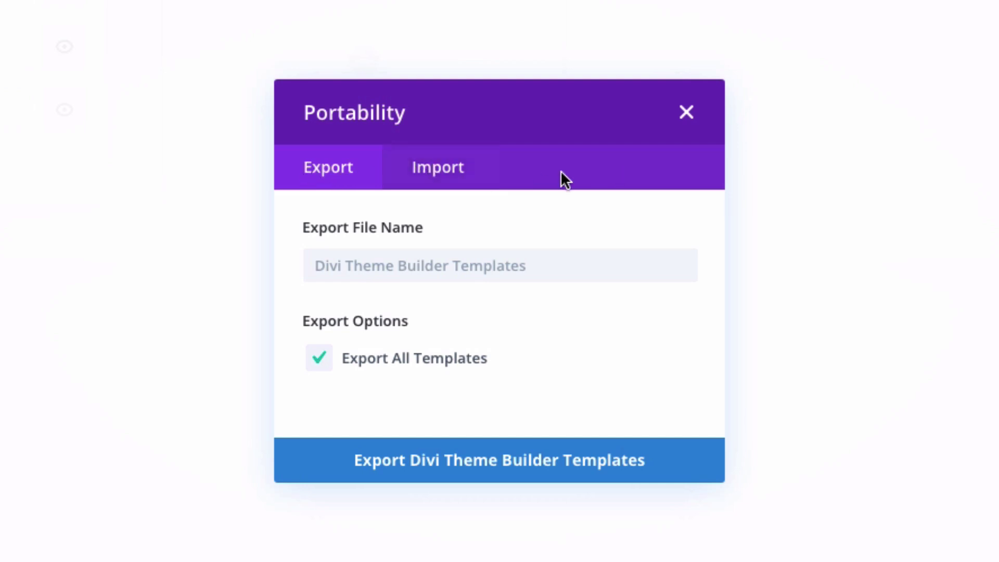
# - Import divi-theme-builder-pack-5-all.json through the Portability dialog's Import tab
pyautogui.click(430, 172)
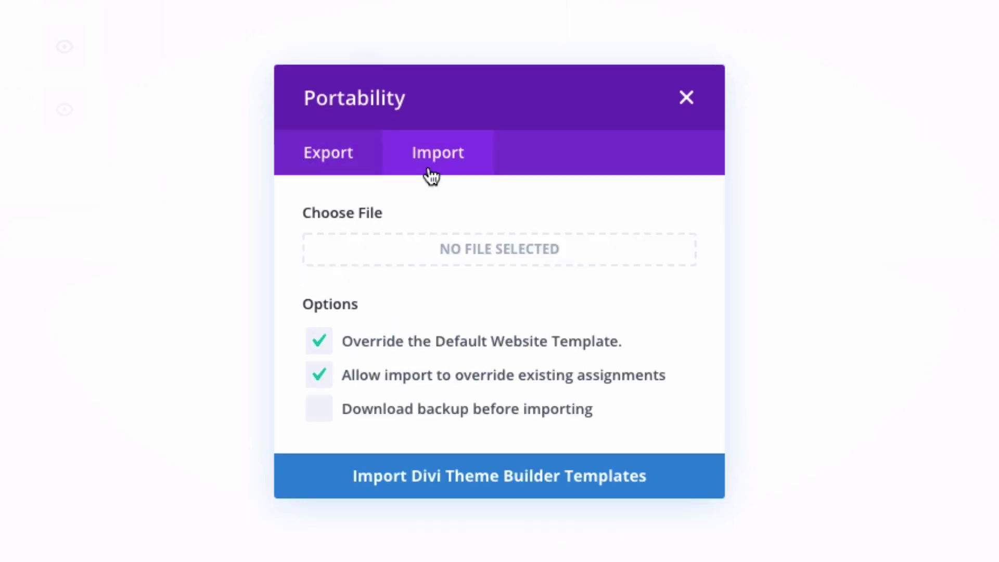
pyautogui.click(469, 252)
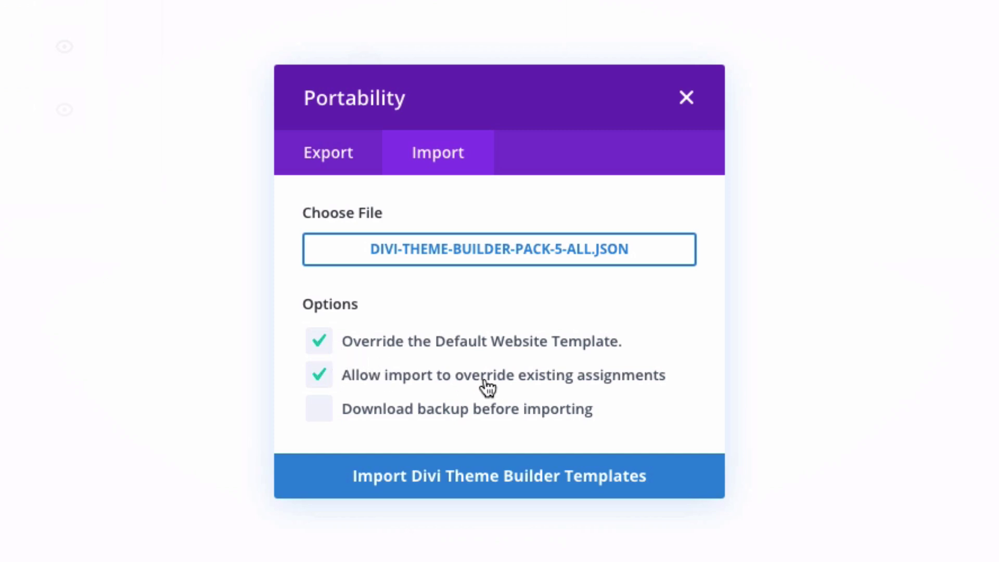
pyautogui.click(474, 495)
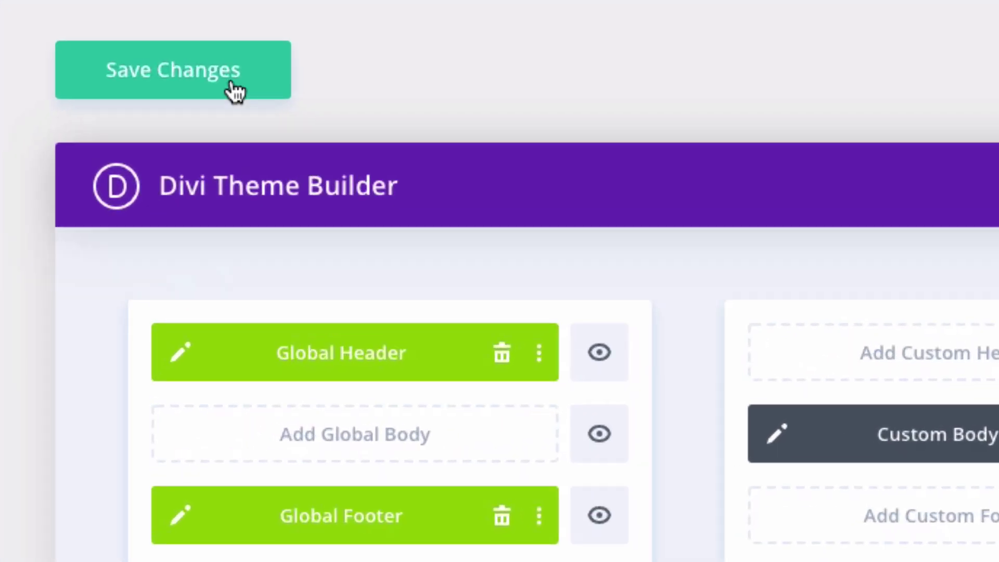
# - Save the newly imported Theme Builder templates with Save Changes
pyautogui.click(235, 92)
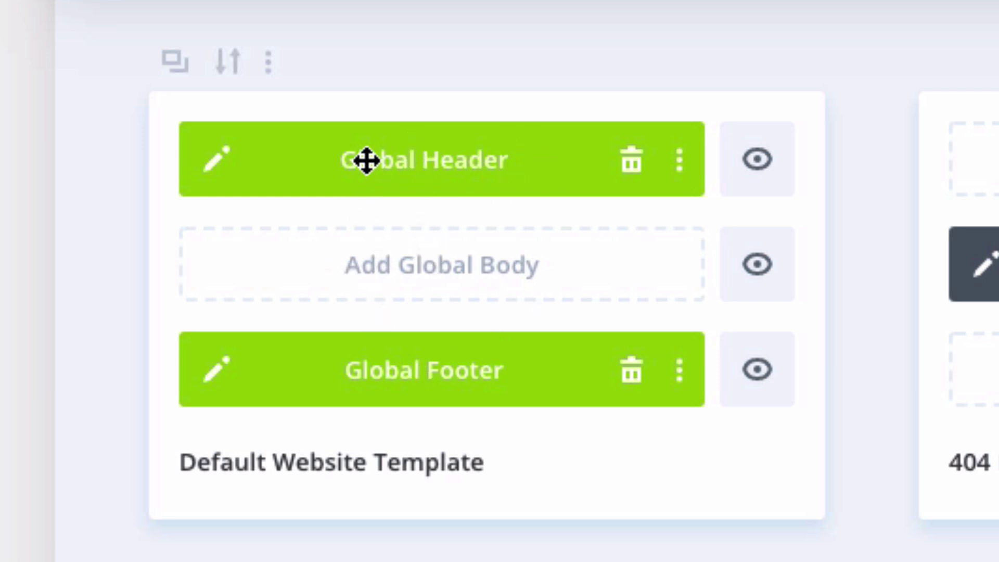
pyautogui.click(217, 178)
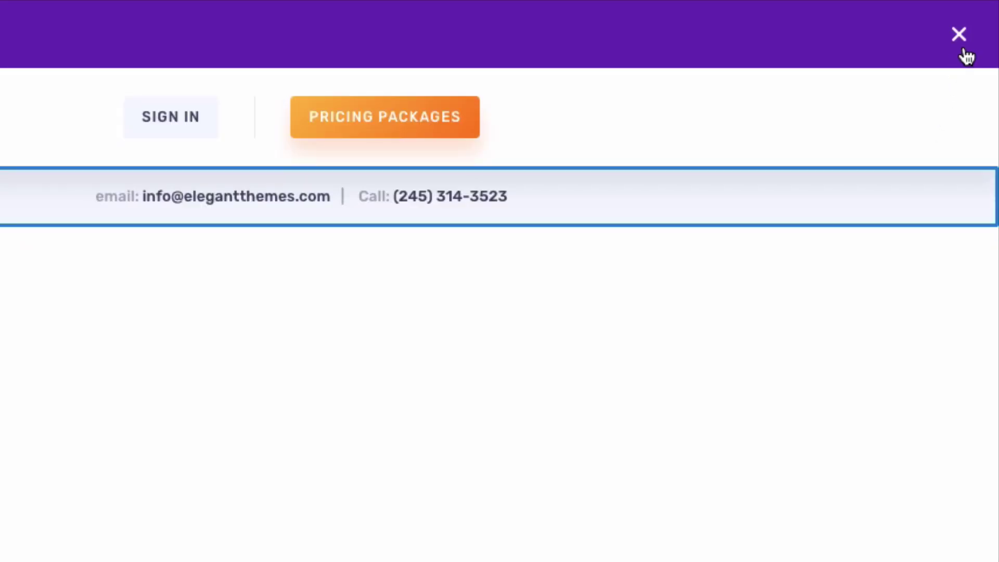
pyautogui.click(959, 35)
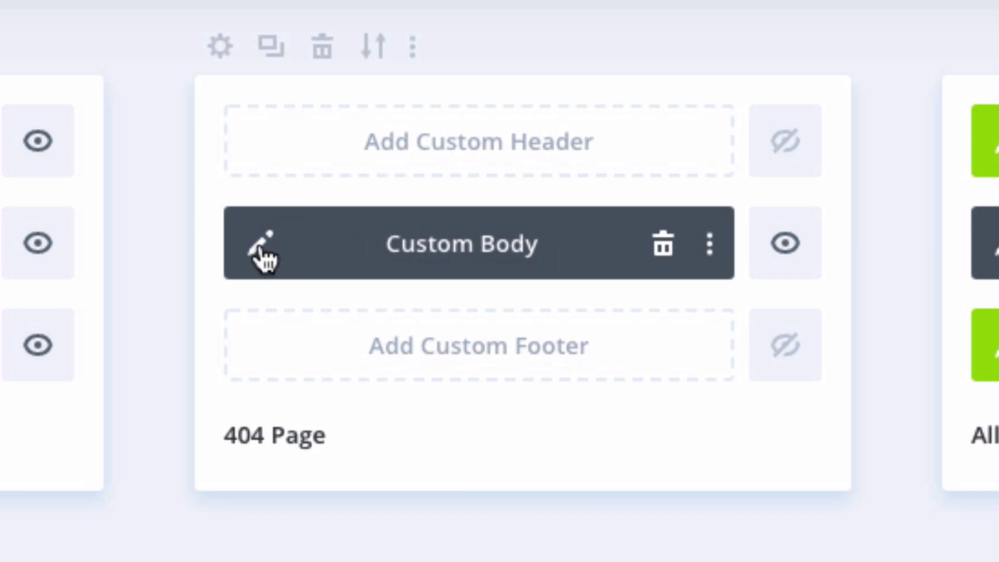
pyautogui.click(260, 246)
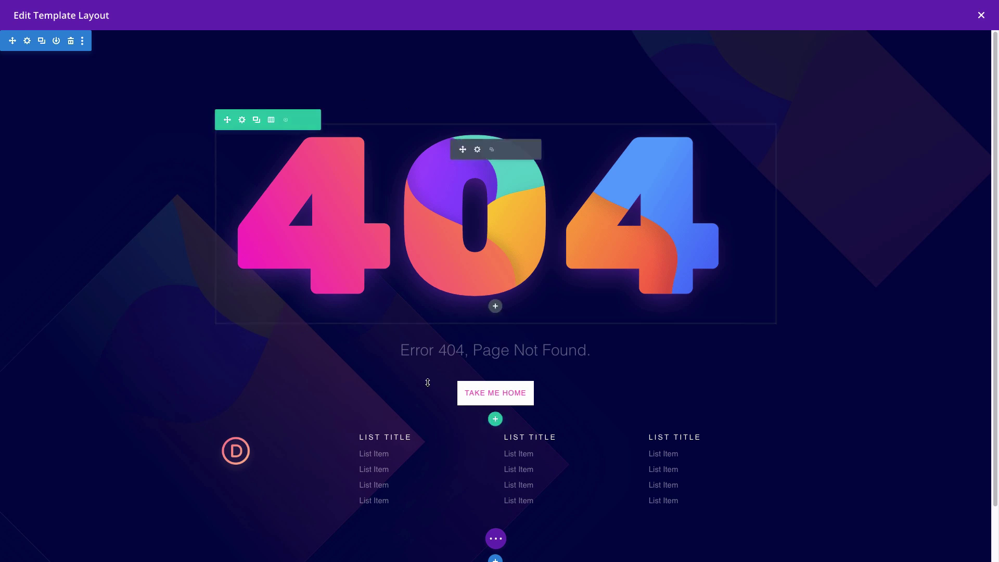
pyautogui.scroll(-2, 381, 356)
pyautogui.scroll(2, 381, 355)
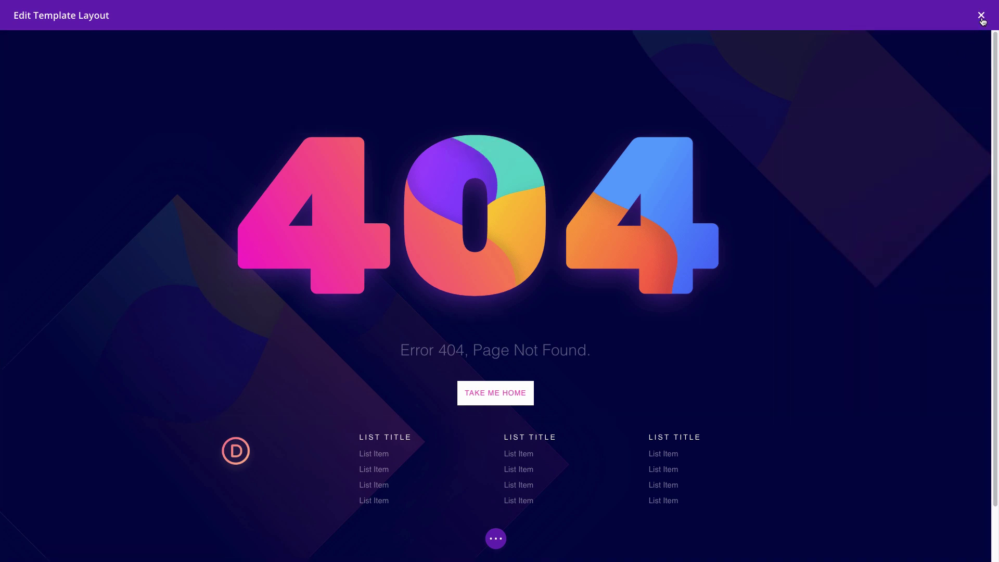
pyautogui.click(982, 16)
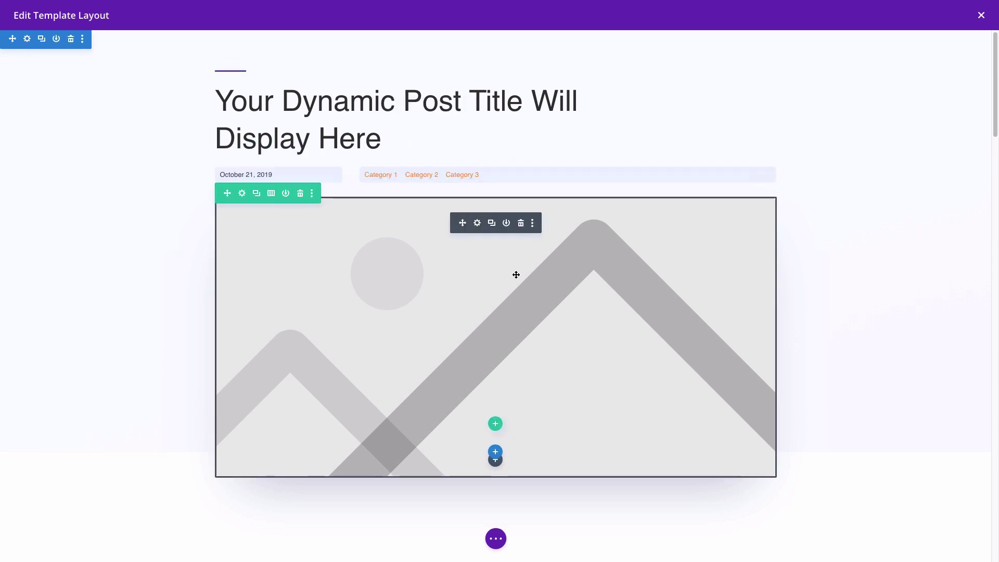
pyautogui.scroll(-5, 516, 275)
pyautogui.scroll(-4, 516, 274)
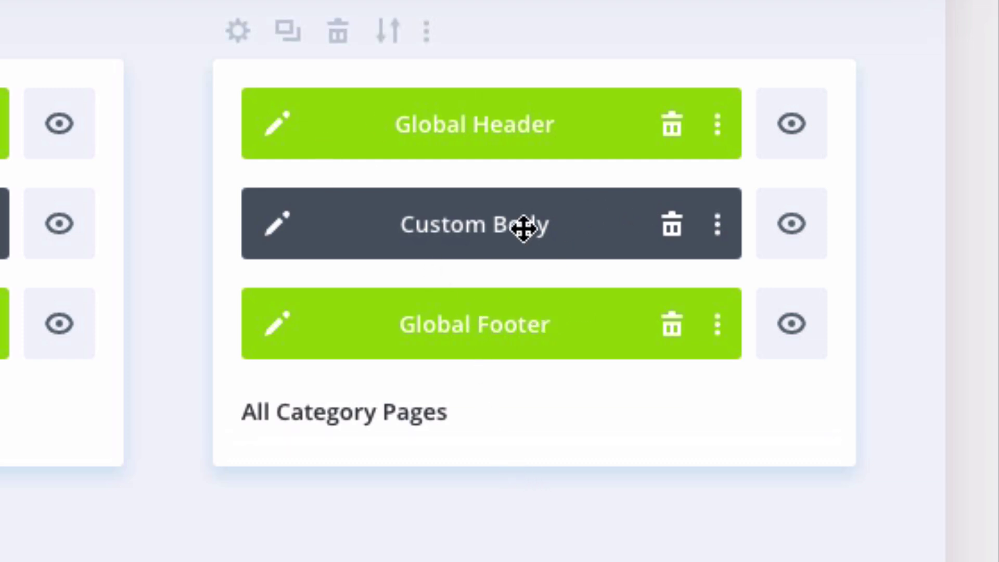
# - Open the All Category Pages body layout and scroll down through it
pyautogui.click(272, 229)
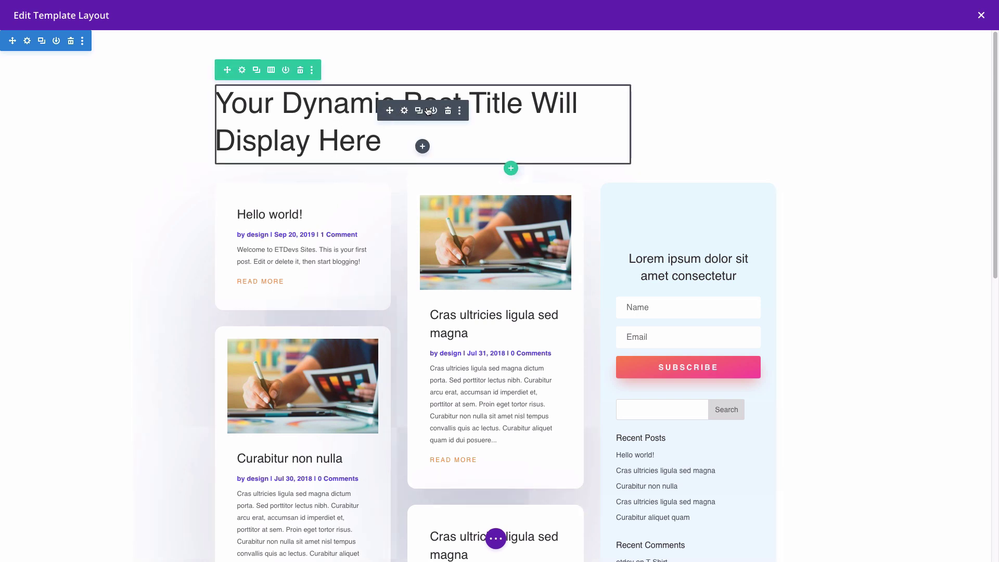
pyautogui.scroll(-1, 358, 123)
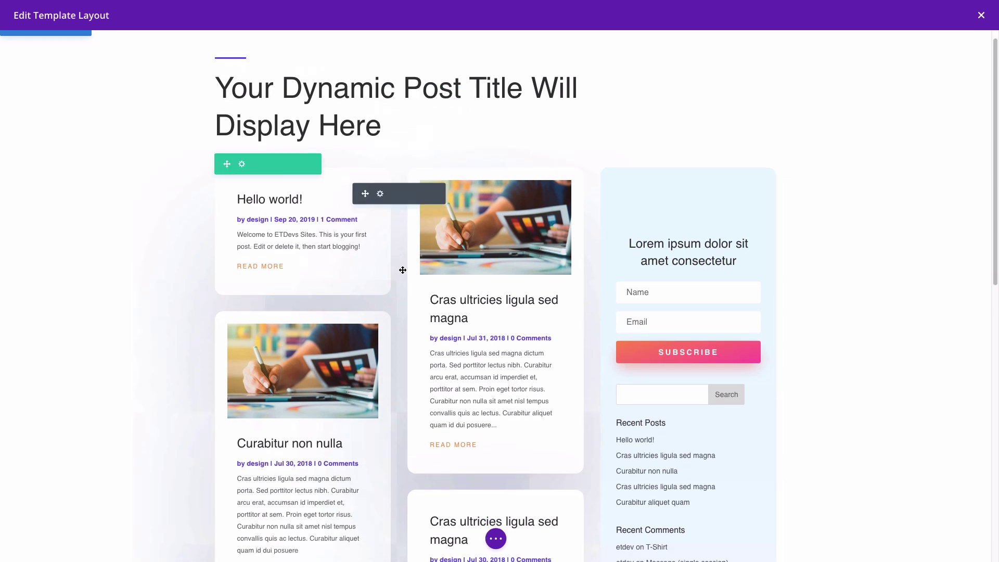
pyautogui.scroll(-2, 406, 263)
pyautogui.scroll(-1, 402, 264)
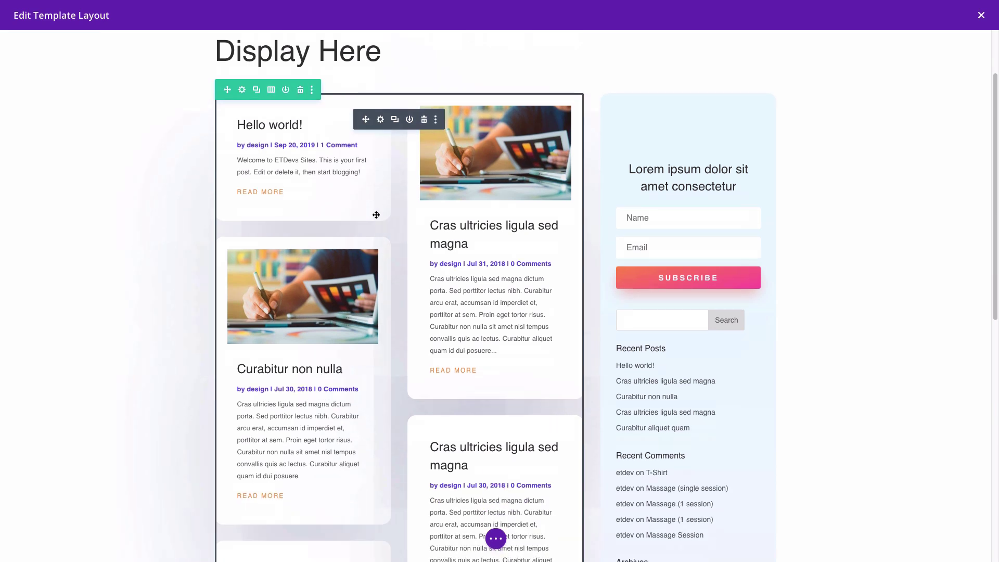
pyautogui.scroll(-3, 476, 204)
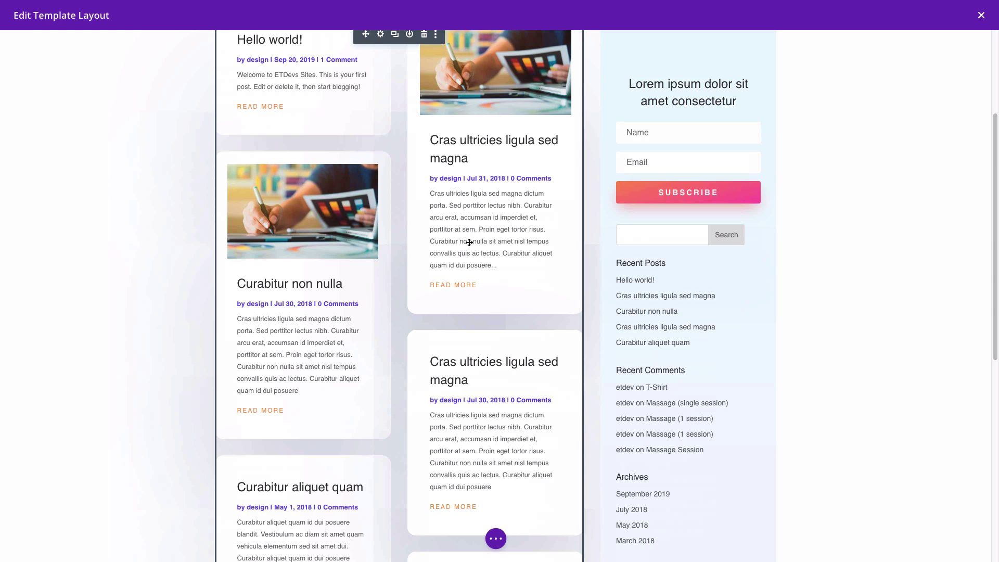
pyautogui.scroll(-2, 468, 243)
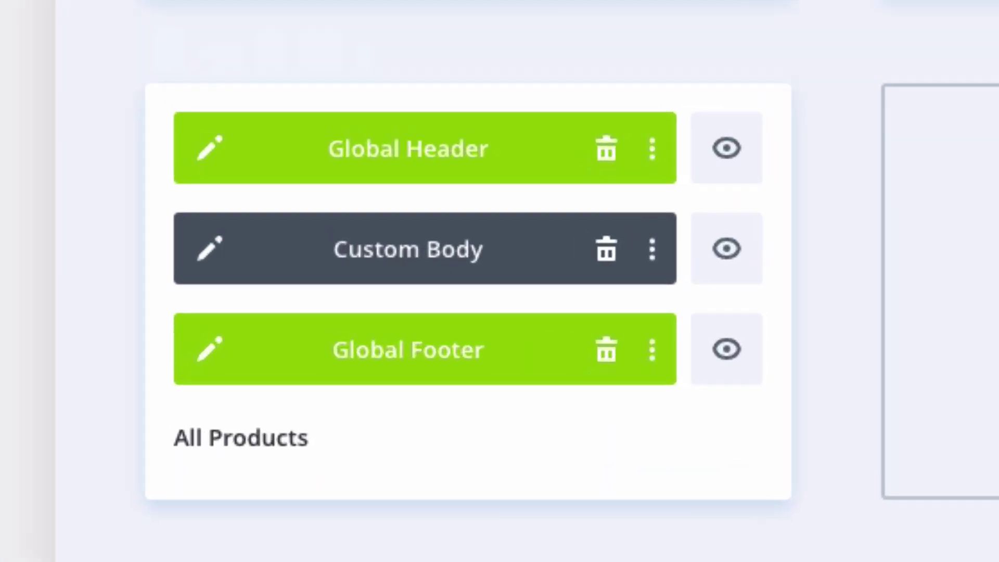
pyautogui.moveTo(459, 401)
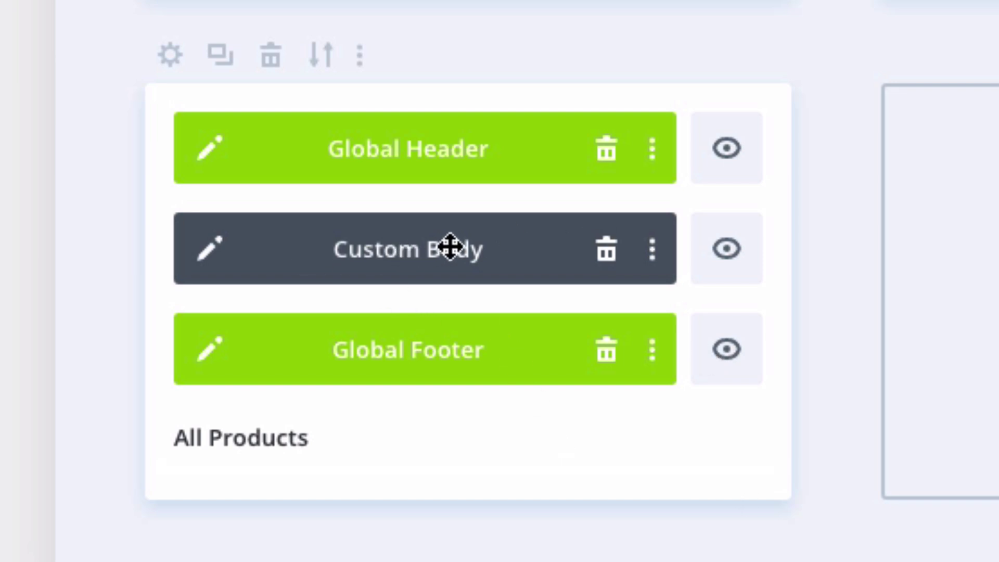
pyautogui.click(207, 265)
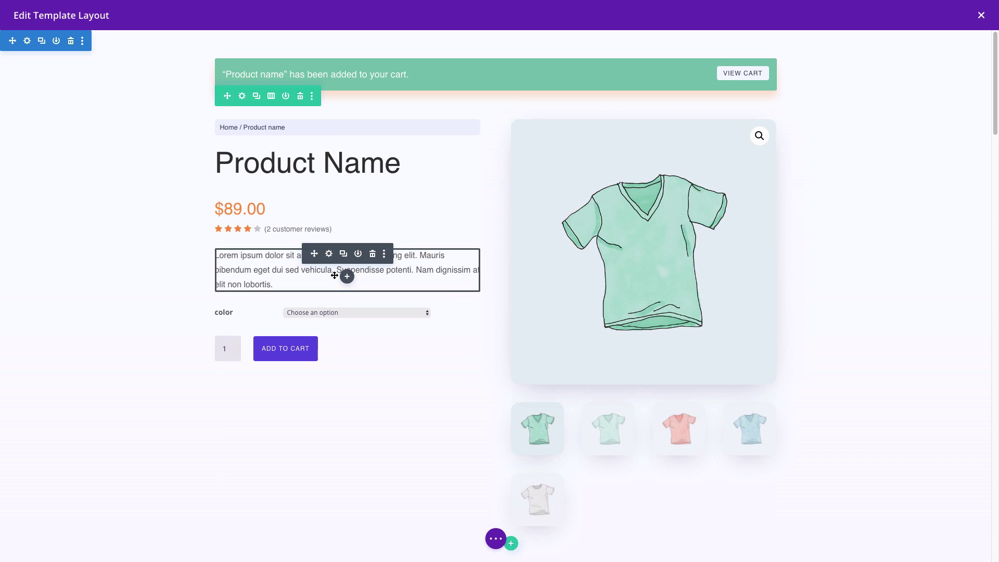
pyautogui.scroll(-4, 335, 275)
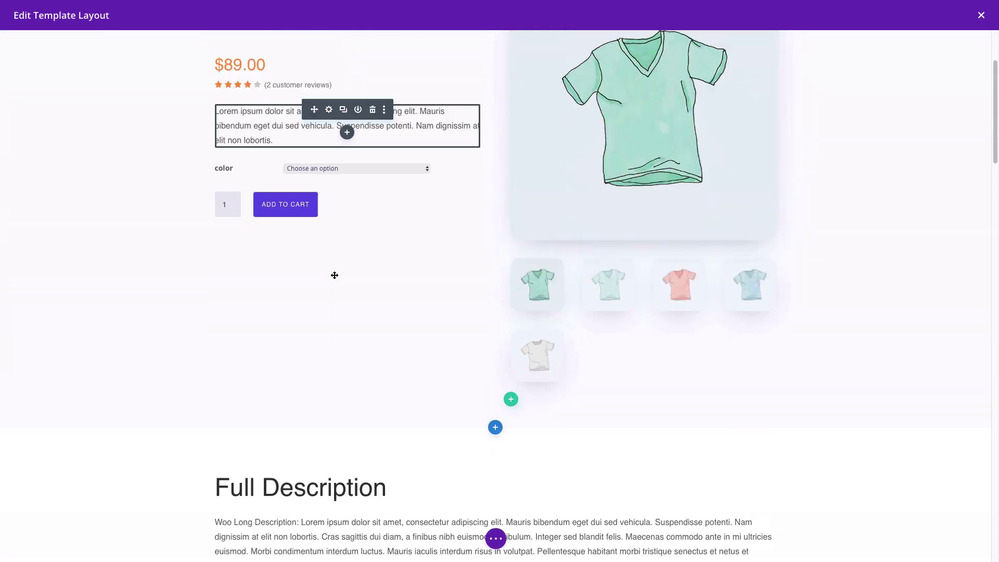
pyautogui.scroll(2, 334, 276)
pyautogui.scroll(2, 335, 276)
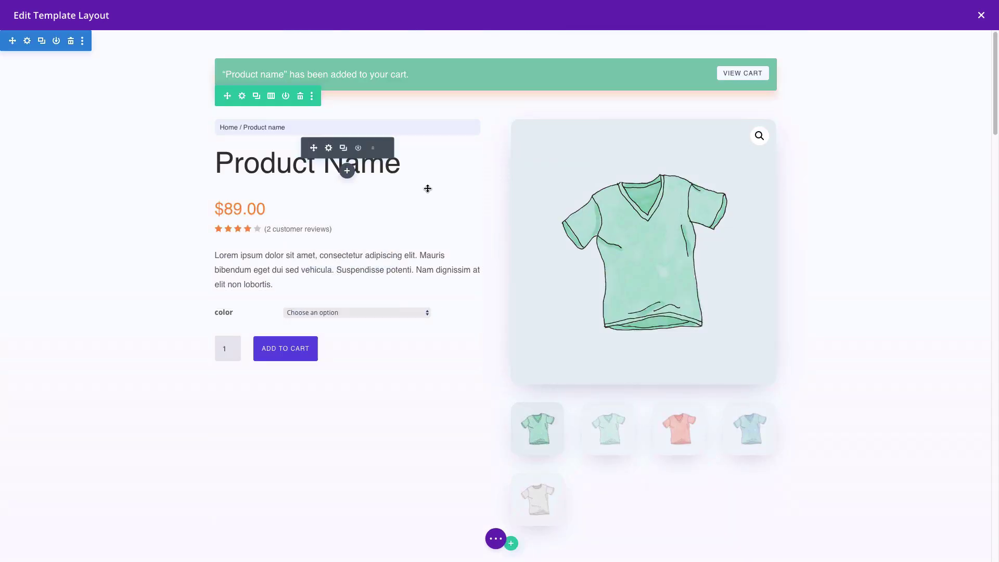
pyautogui.scroll(-4, 669, 303)
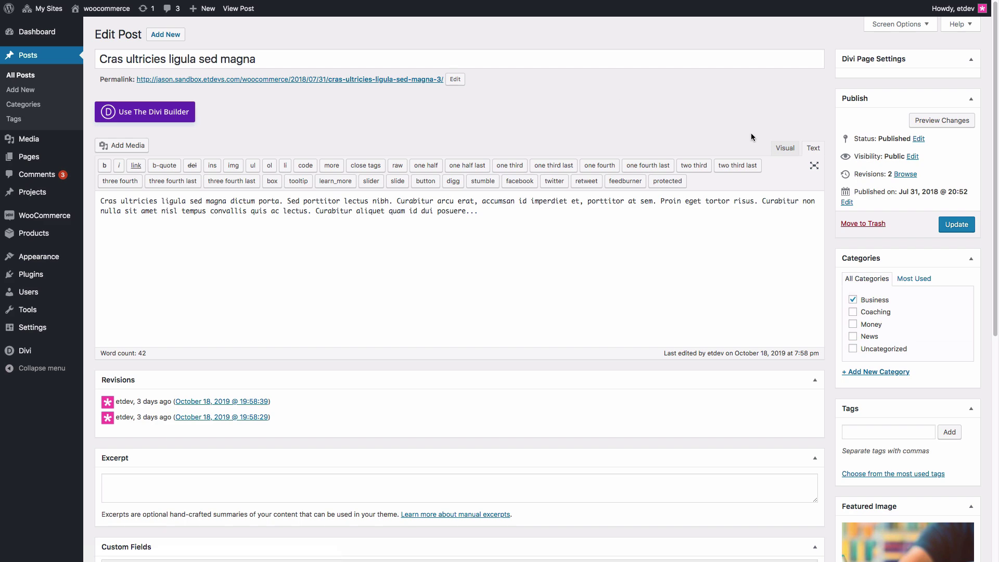
# - Inspect the 'Cras ultricies ligula sed magna' post's paragraph text in the editor
pyautogui.scroll(-8, 535, 178)
pyautogui.scroll(8, 535, 176)
pyautogui.moveTo(466, 212); pyautogui.dragTo(102, 200)
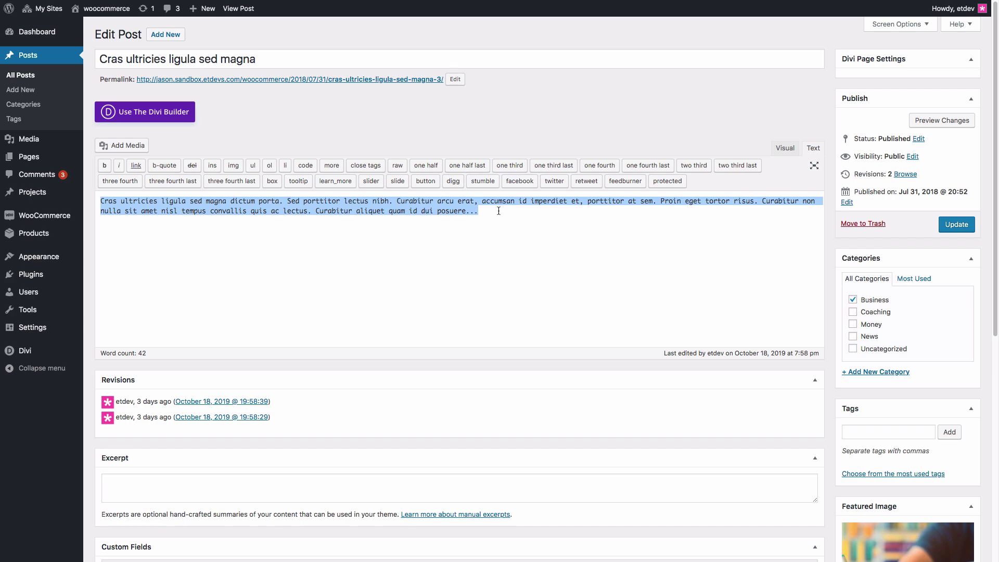
pyautogui.click(632, 217)
pyautogui.scroll(-5, 882, 296)
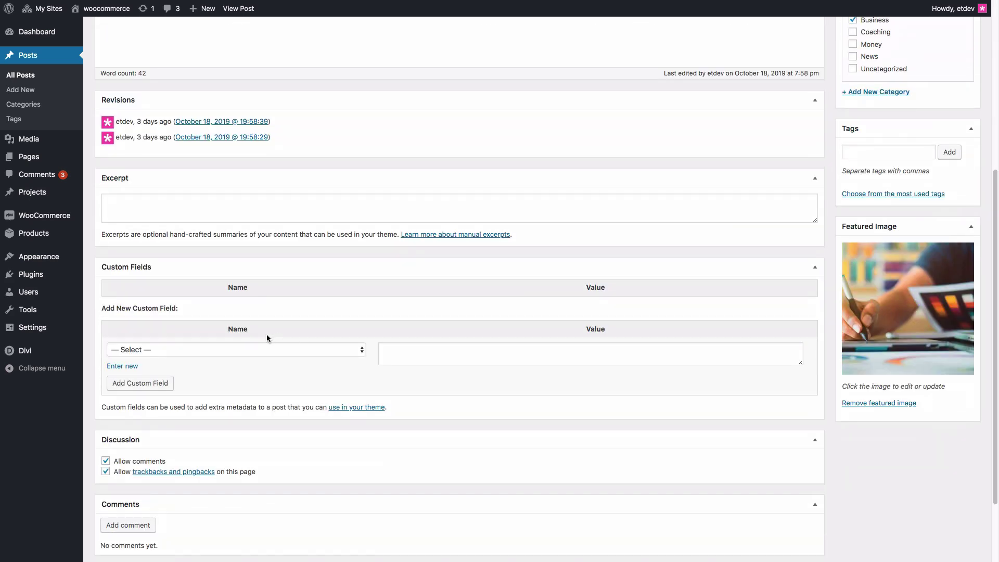
pyautogui.scroll(5, 267, 338)
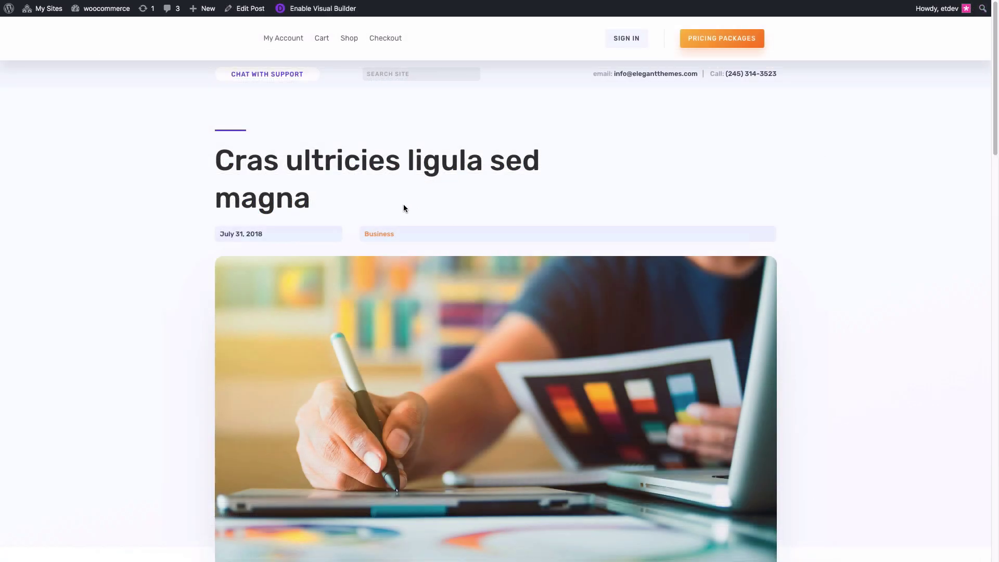
# - Scroll down the live 'Cras ultricies ligula sed magna' post page
pyautogui.scroll(-3, 460, 205)
pyautogui.scroll(-5, 459, 205)
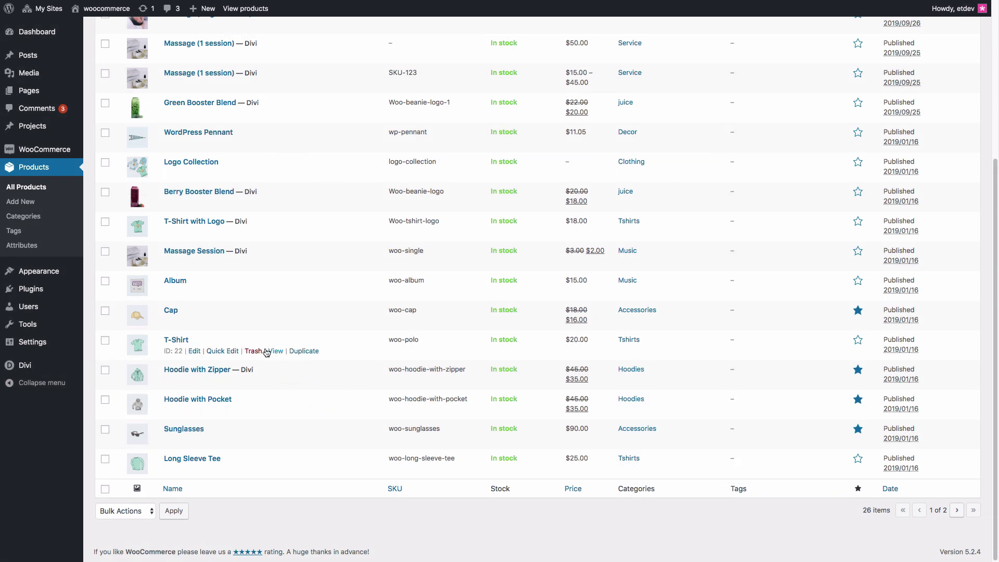
# - Open the T-Shirt product in the editor and look over its settings
pyautogui.click(195, 351)
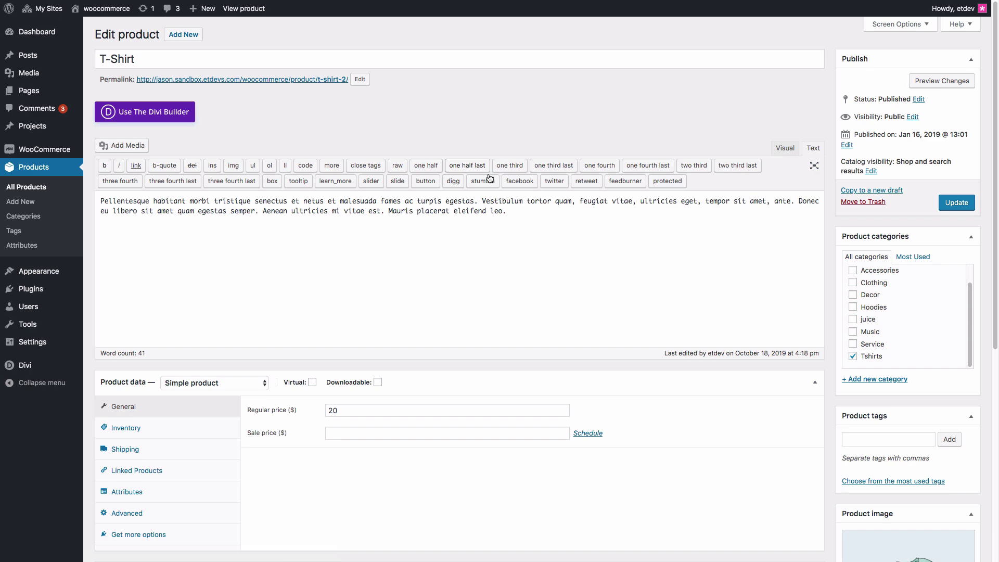
pyautogui.scroll(-6, 455, 491)
pyautogui.scroll(6, 455, 491)
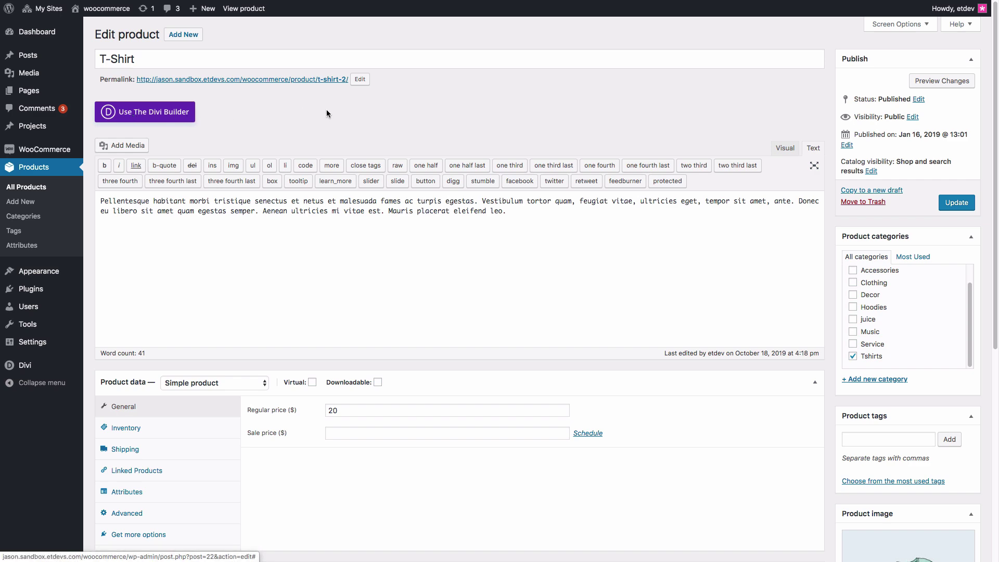
# - View the T-Shirt product on the live site and scroll down its page
pyautogui.click(239, 10)
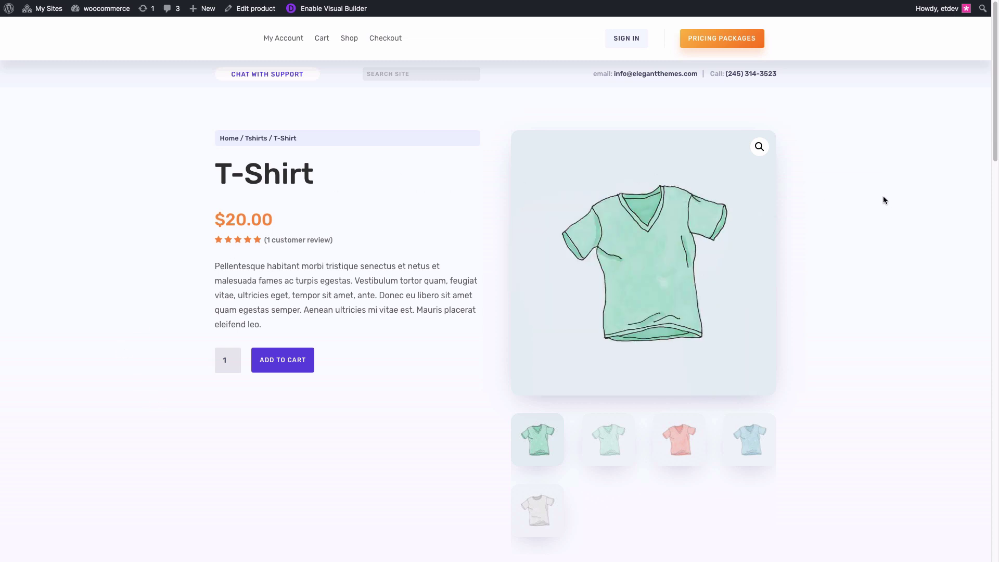
pyautogui.scroll(-7, 884, 200)
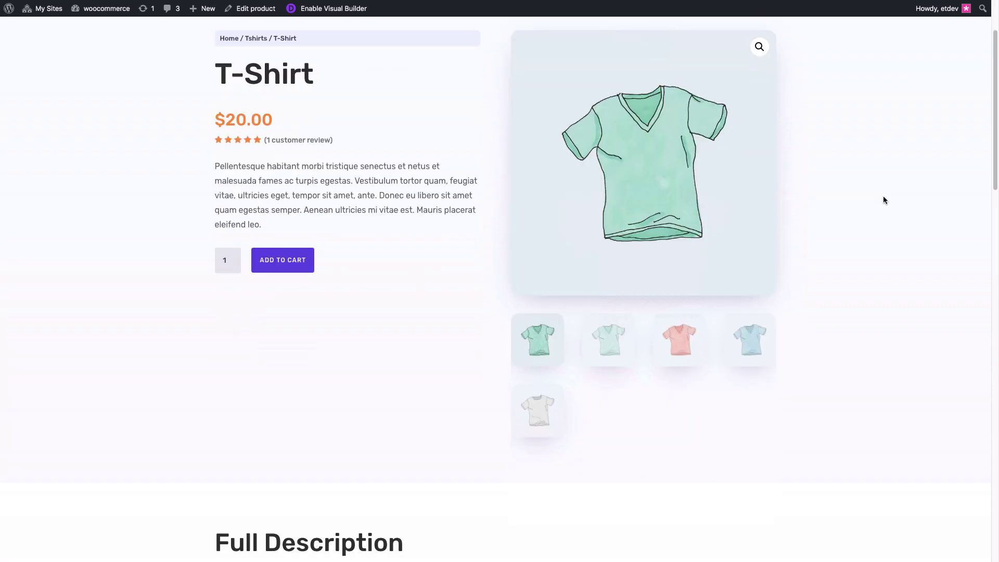
pyautogui.scroll(-8, 883, 200)
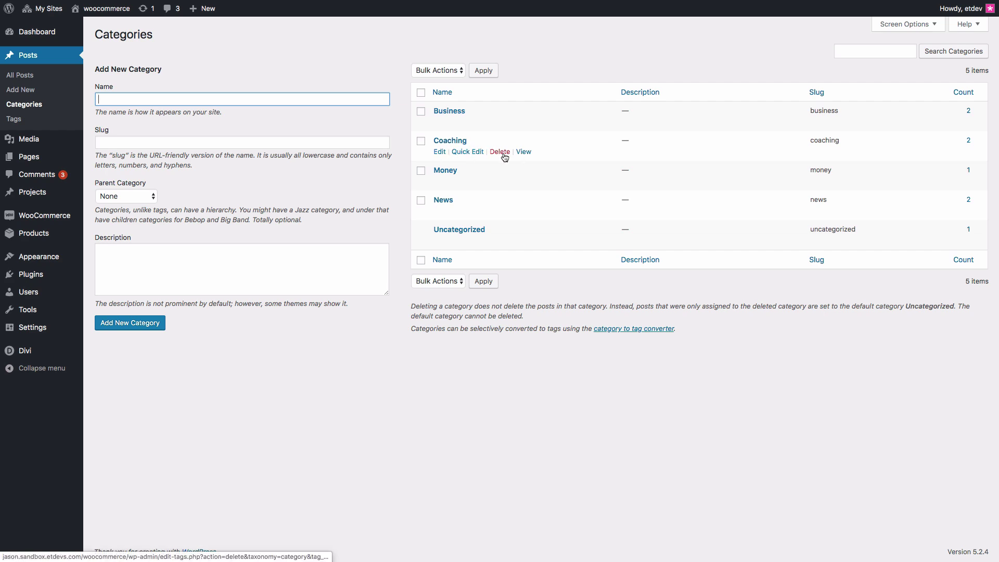
# - View the Coaching category archive on the live site and scroll down through its posts
pyautogui.click(523, 152)
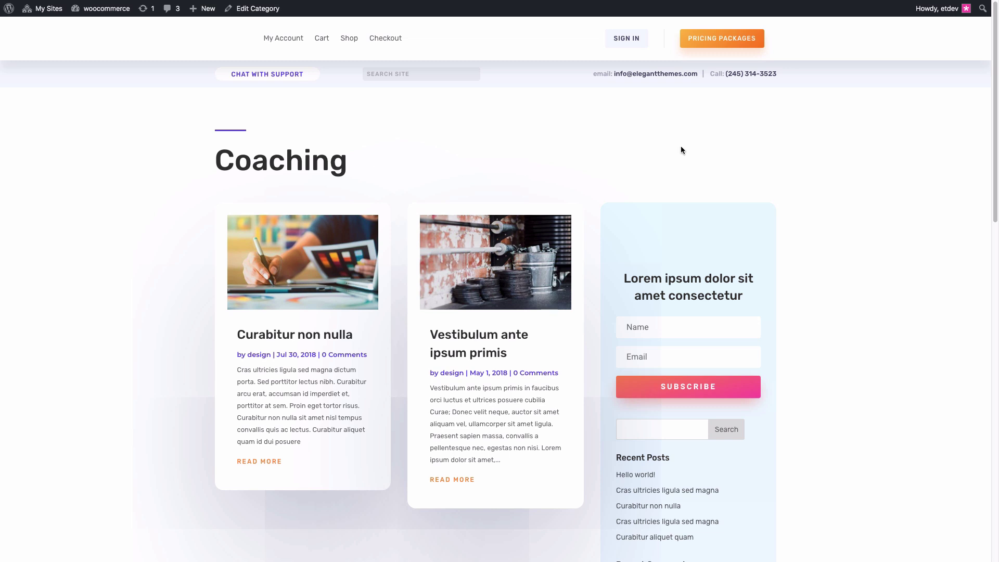
pyautogui.scroll(-5, 605, 156)
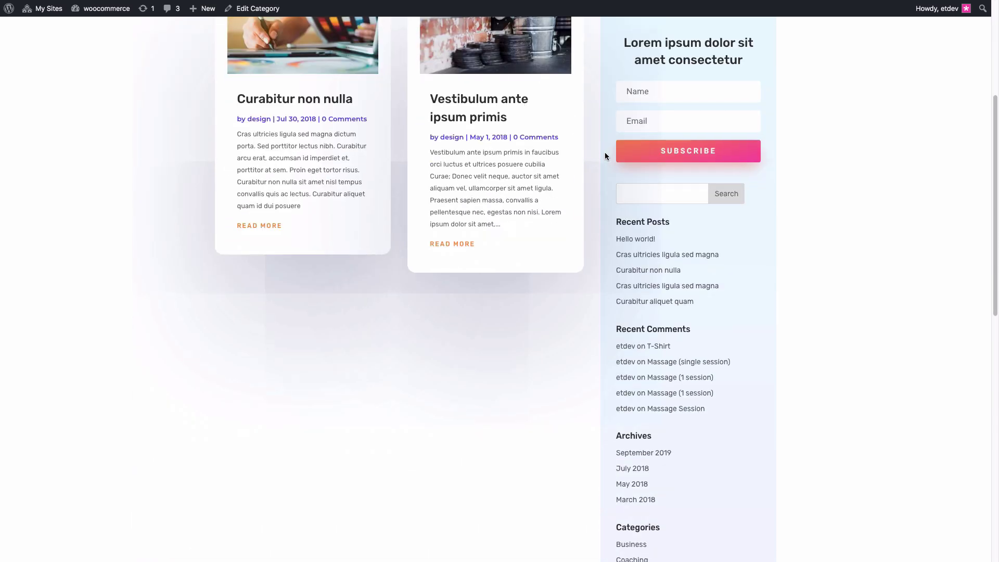
pyautogui.scroll(-6, 604, 152)
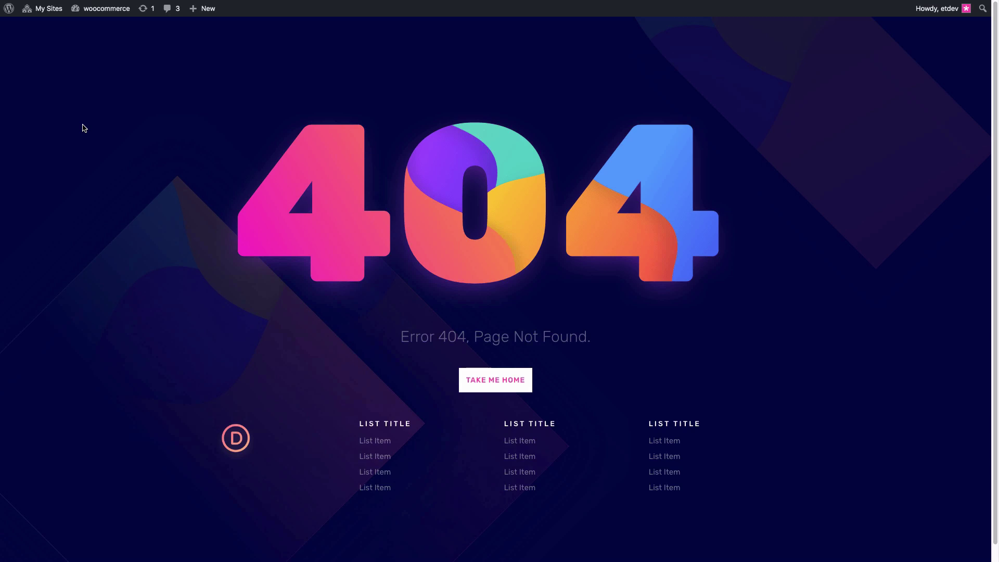